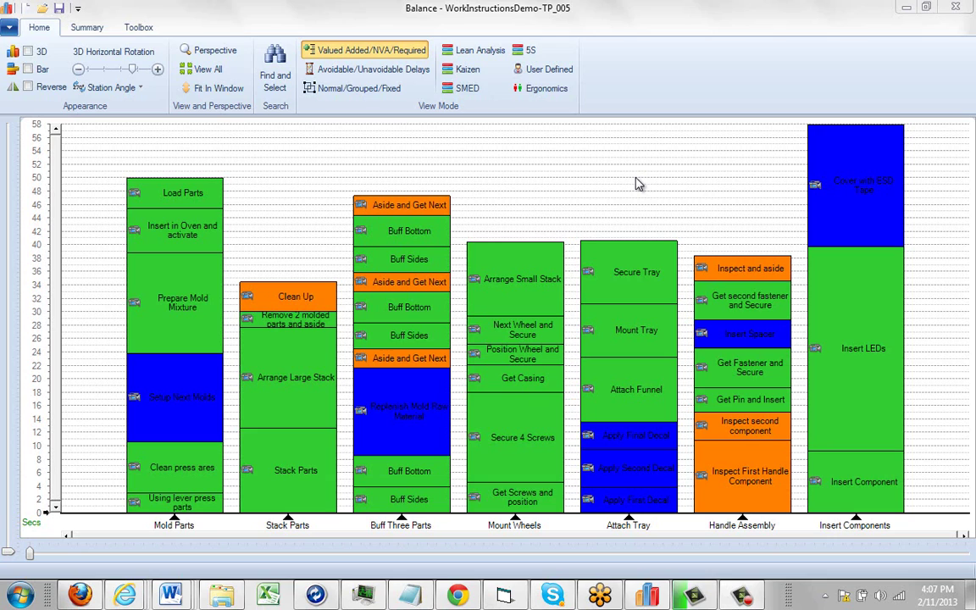
Step: Move 'Remove 2 molded parts and aside' to Handle Assembly, Replenish Mold Raw Material to Stack Parts, and Secure 4 Screws to Buff Three Parts
{"action": "left_click", "coordinate": [291, 321]}
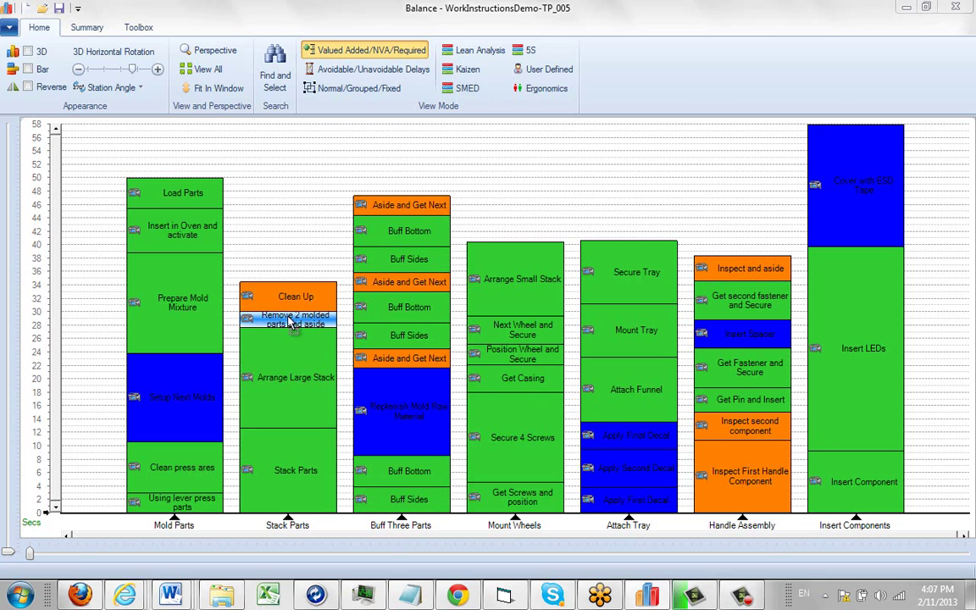
{"action": "left_click_drag", "start_coordinate": [727, 374], "coordinate": [727, 375]}
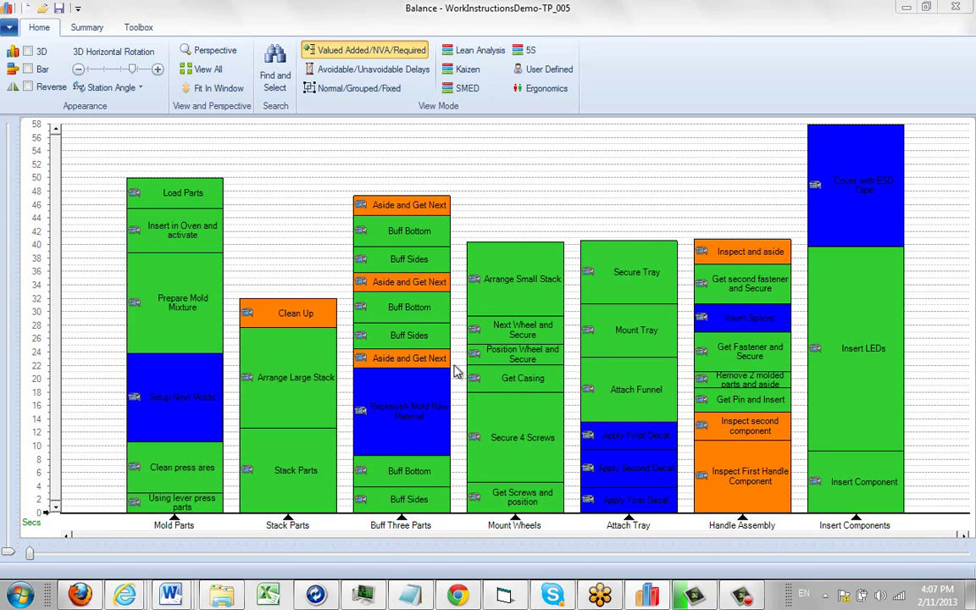
{"action": "left_click_drag", "start_coordinate": [432, 405], "coordinate": [287, 245]}
{"action": "left_click_drag", "start_coordinate": [513, 438], "coordinate": [380, 232]}
Step: Add an 18-second activity 'Added per Process Change' on top of the Mount Wheels station
{"action": "right_click", "coordinate": [512, 219]}
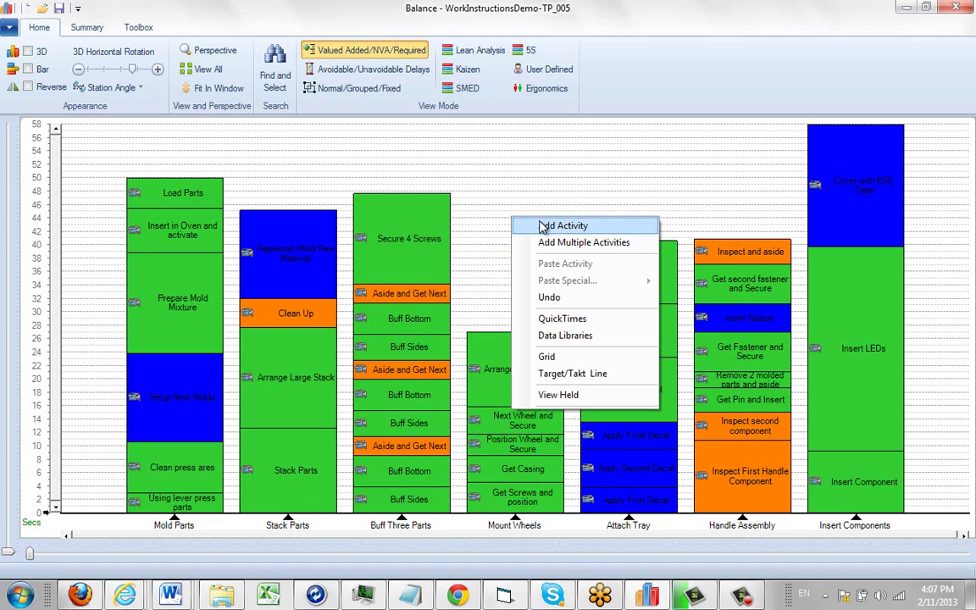
{"action": "left_click", "coordinate": [545, 227]}
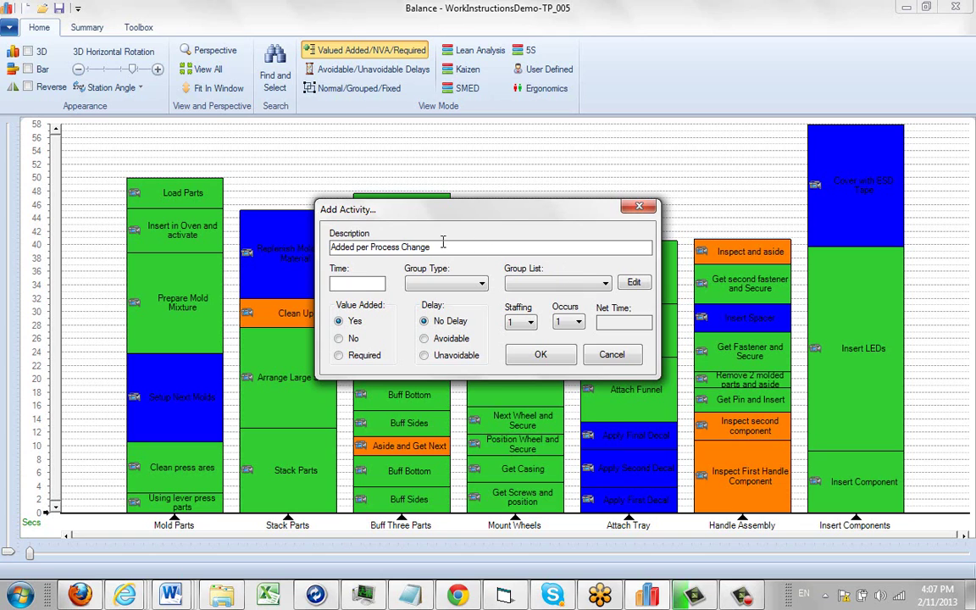
{"action": "left_click", "coordinate": [356, 286]}
{"action": "type", "text": "18"}
{"action": "left_click", "coordinate": [541, 354]}
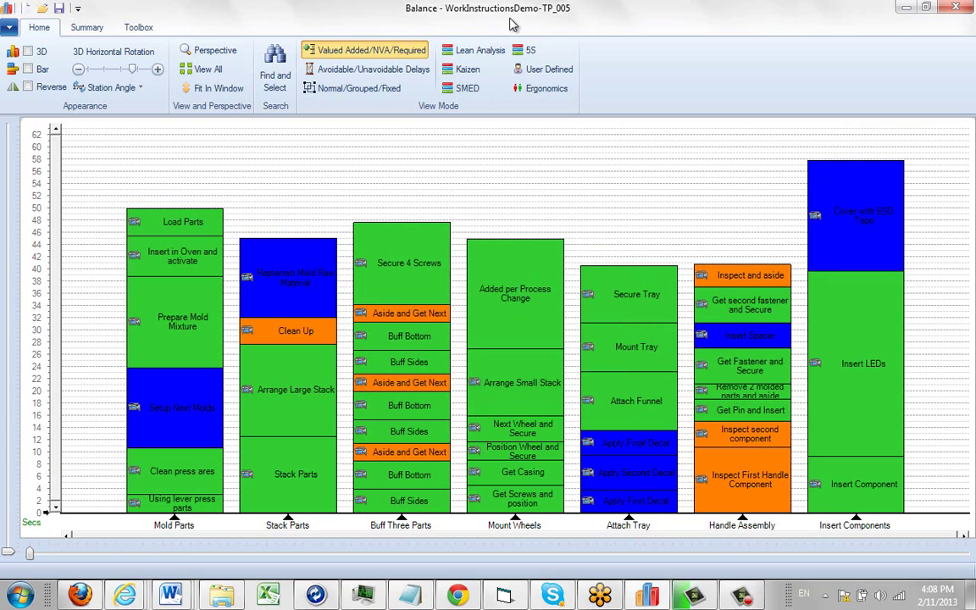
Step: Start a Work Instructions export from the Summary tab using the standard work instructions type
{"action": "left_click", "coordinate": [88, 28]}
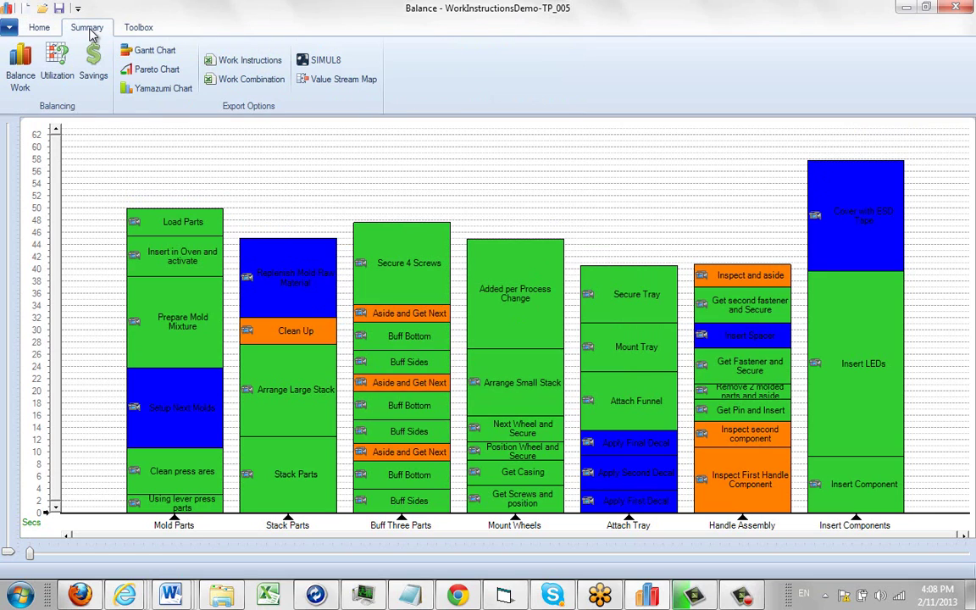
{"action": "left_click", "coordinate": [250, 63]}
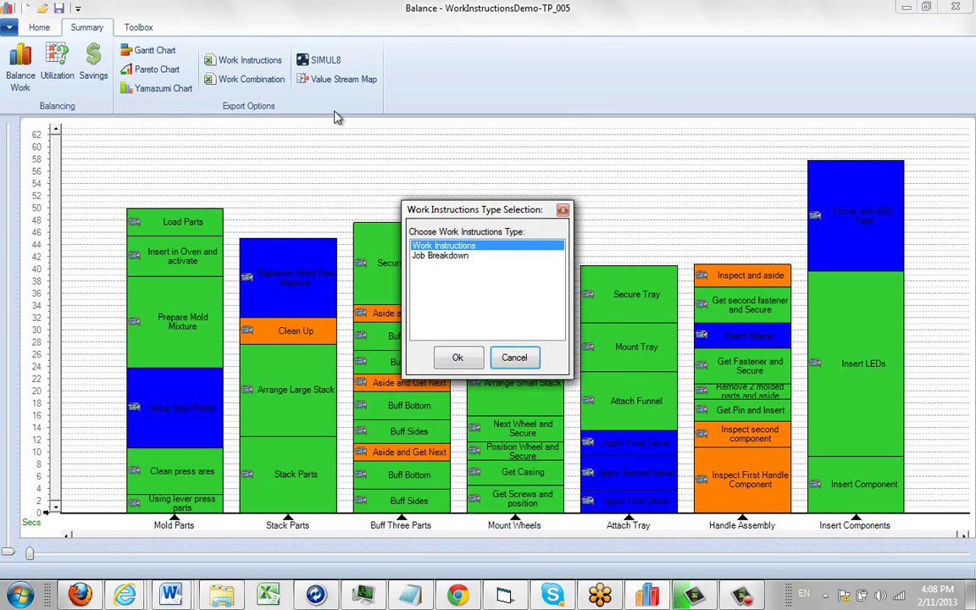
{"action": "left_click", "coordinate": [458, 358]}
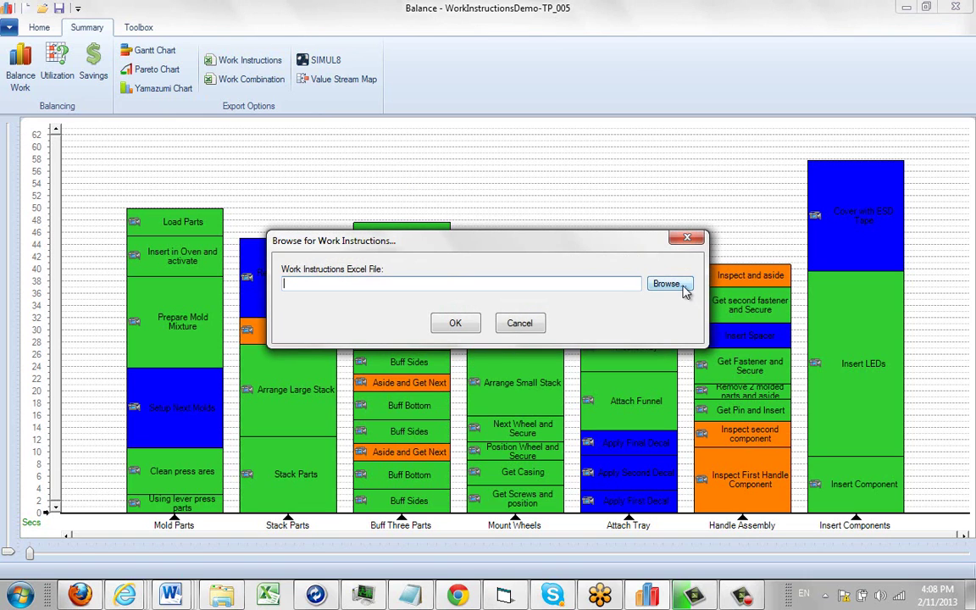
Step: Choose WorkInstructionsDemo-TP_005.xlsm as the target Excel workbook for the export
{"action": "left_click", "coordinate": [668, 283]}
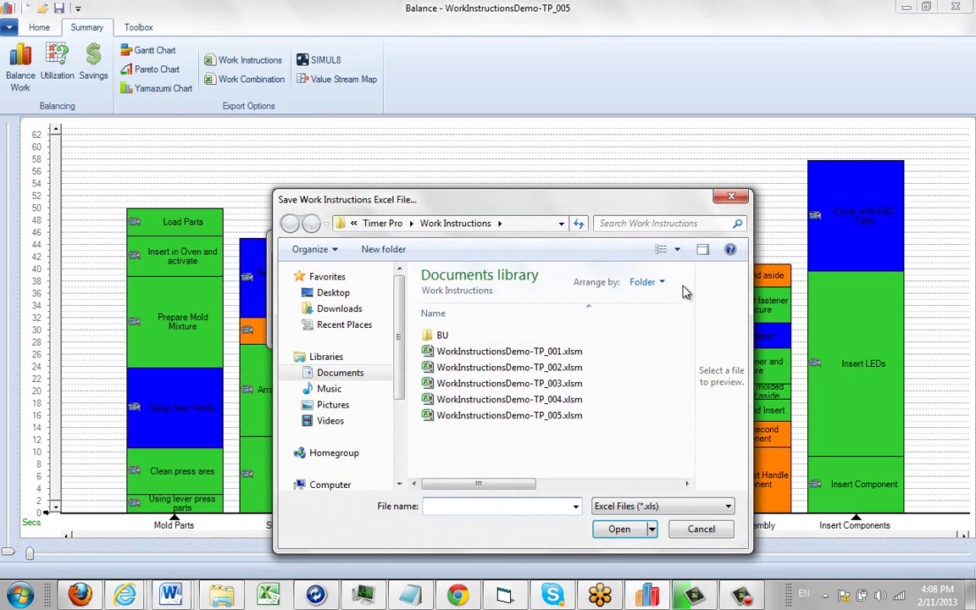
{"action": "left_click", "coordinate": [558, 416]}
{"action": "left_click", "coordinate": [618, 530]}
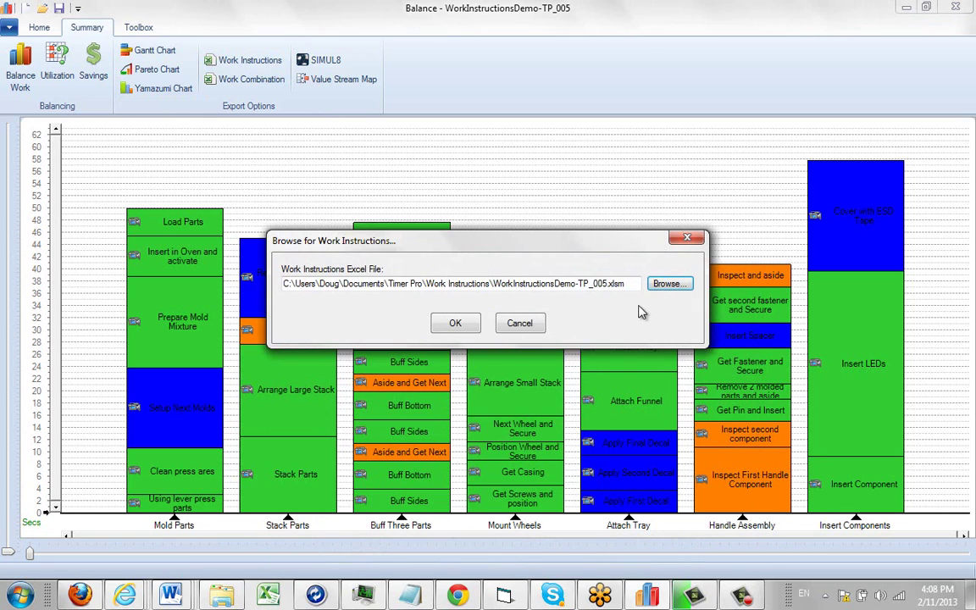
{"action": "left_click_drag", "start_coordinate": [632, 284], "coordinate": [562, 282]}
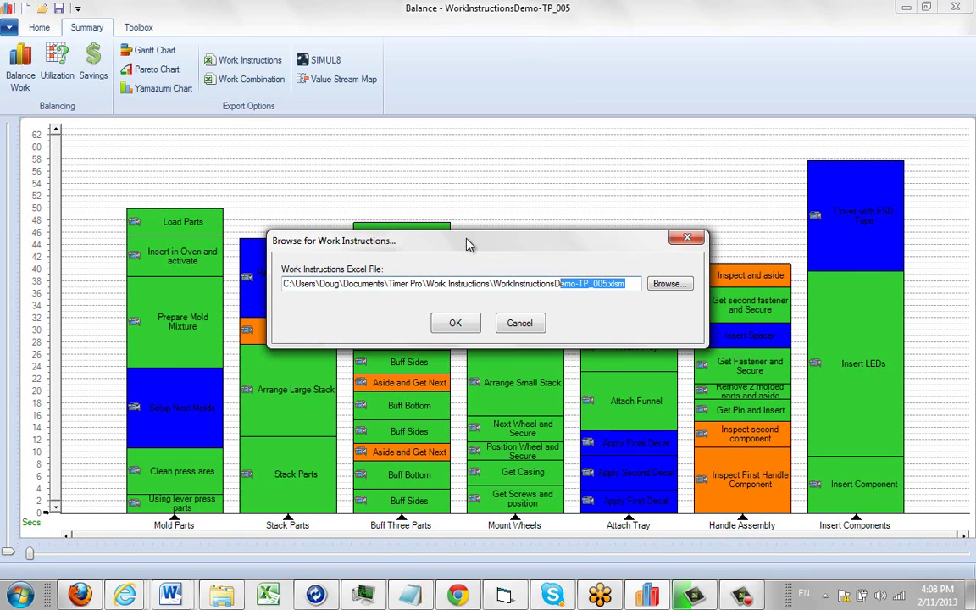
{"action": "left_click_drag", "start_coordinate": [460, 248], "coordinate": [491, 276]}
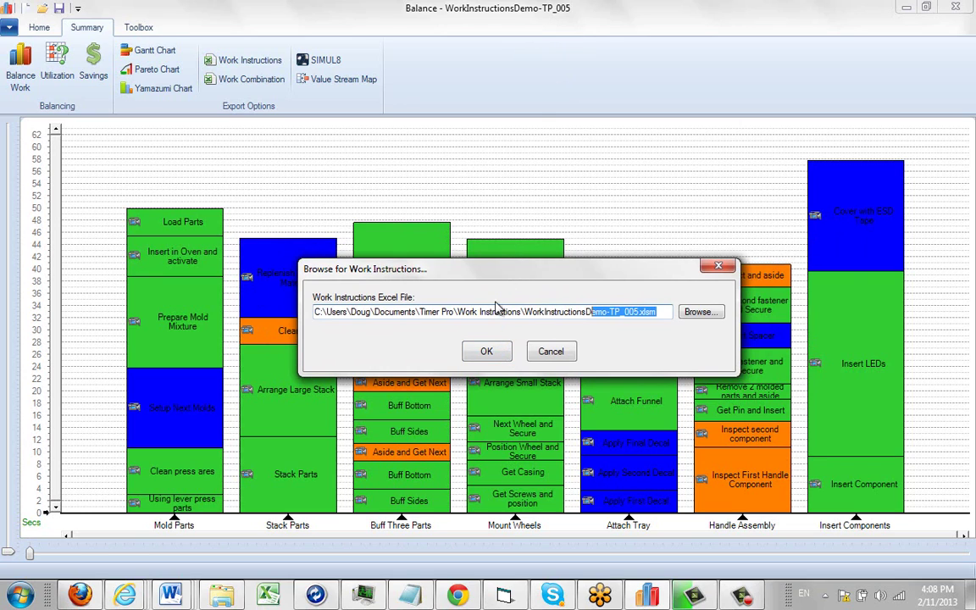
Step: Confirm the export so Excel opens WorkInstructionsDemo-TP_006.xlsm on its TP-Changed sheet
{"action": "left_click", "coordinate": [487, 352]}
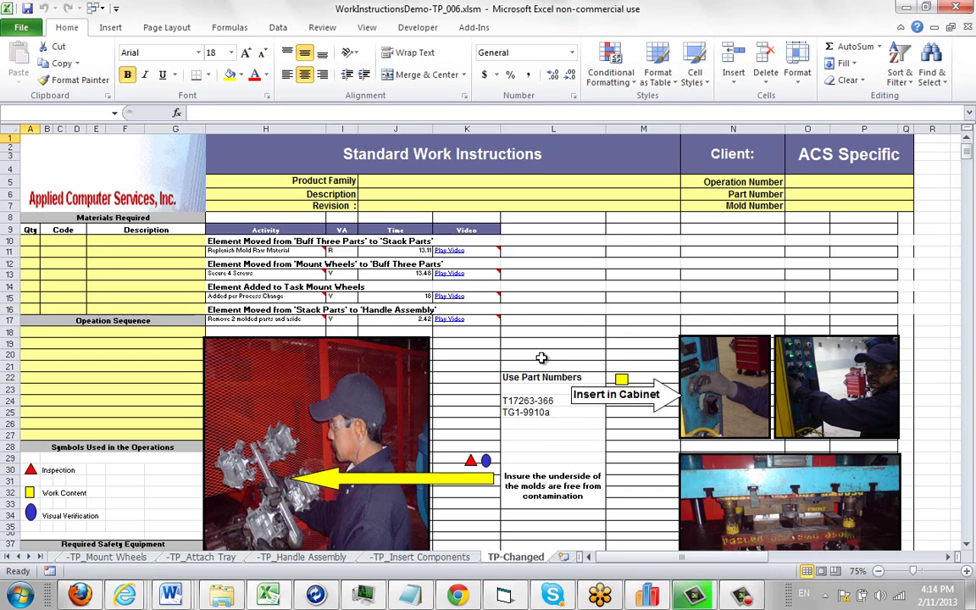
{"action": "left_click", "coordinate": [259, 311]}
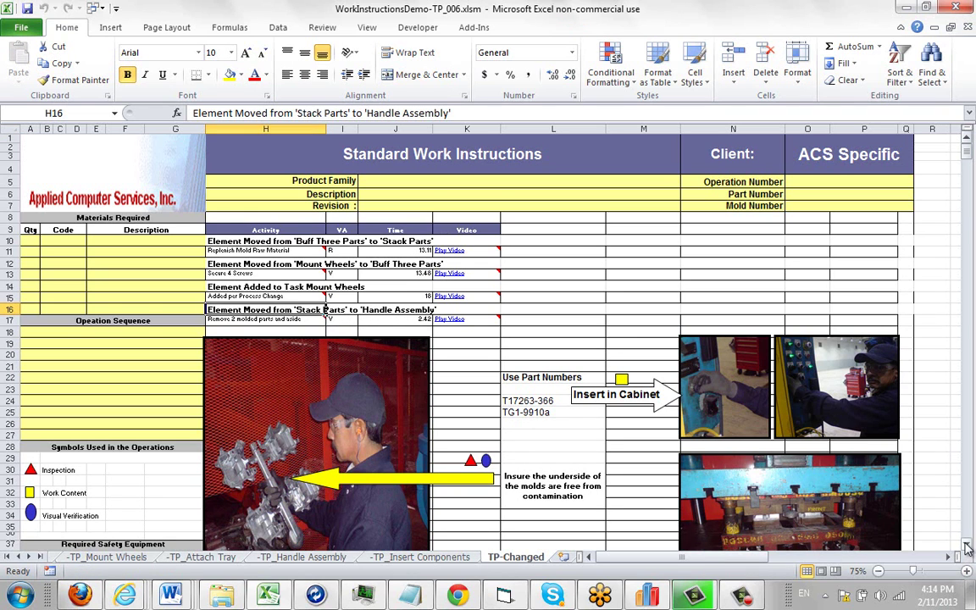
{"action": "scroll", "coordinate": [963, 551], "scroll_direction": "down", "scroll_amount": 2}
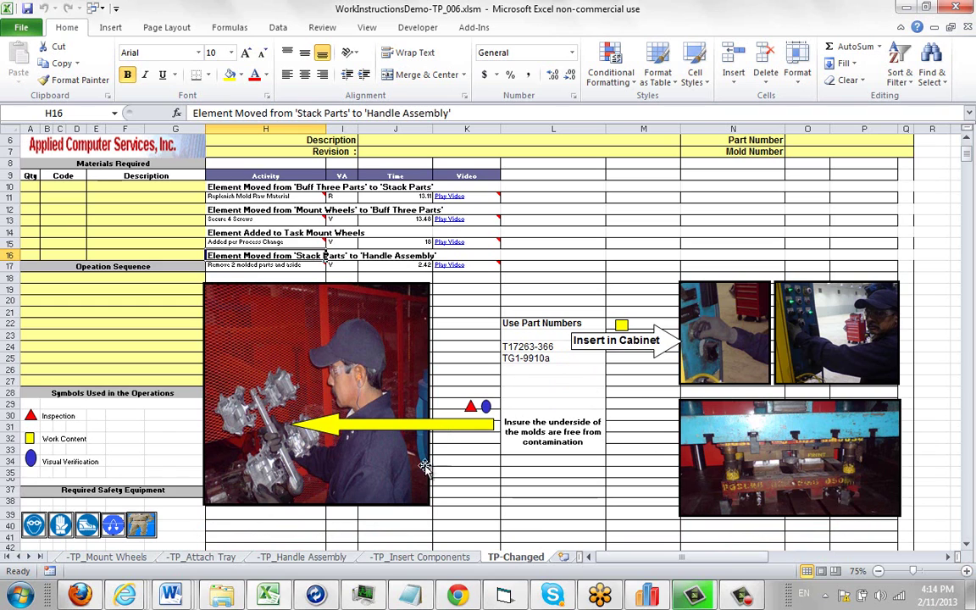
{"action": "left_click", "coordinate": [302, 557]}
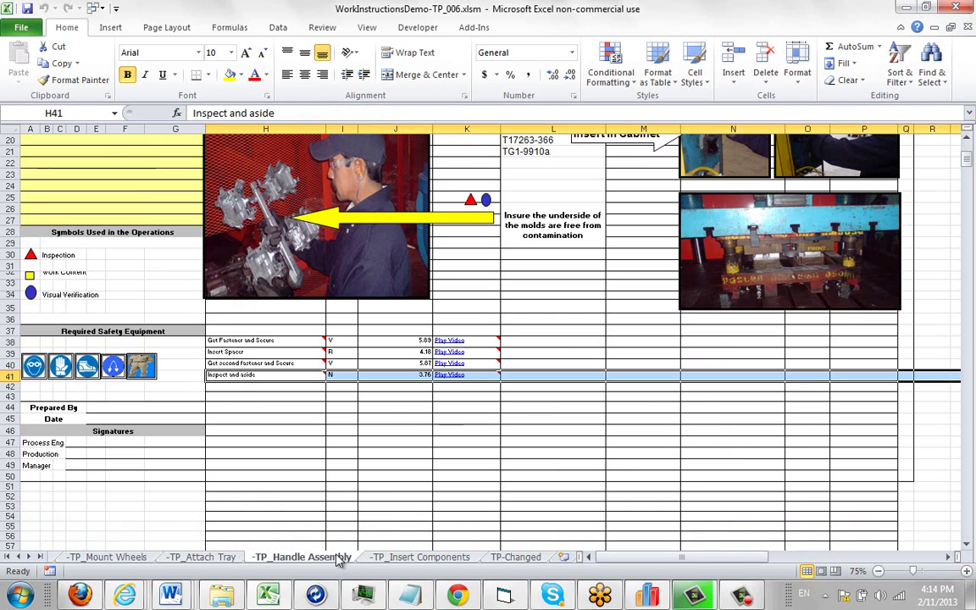
{"action": "left_click", "coordinate": [970, 140]}
{"action": "scroll", "coordinate": [973, 146], "scroll_direction": "up", "scroll_amount": 3}
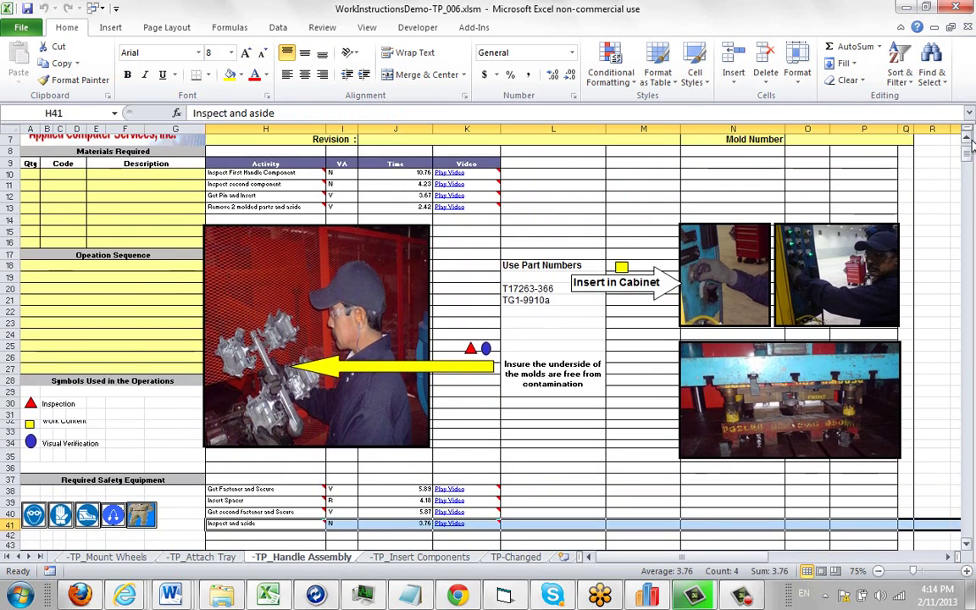
{"action": "left_click", "coordinate": [373, 254]}
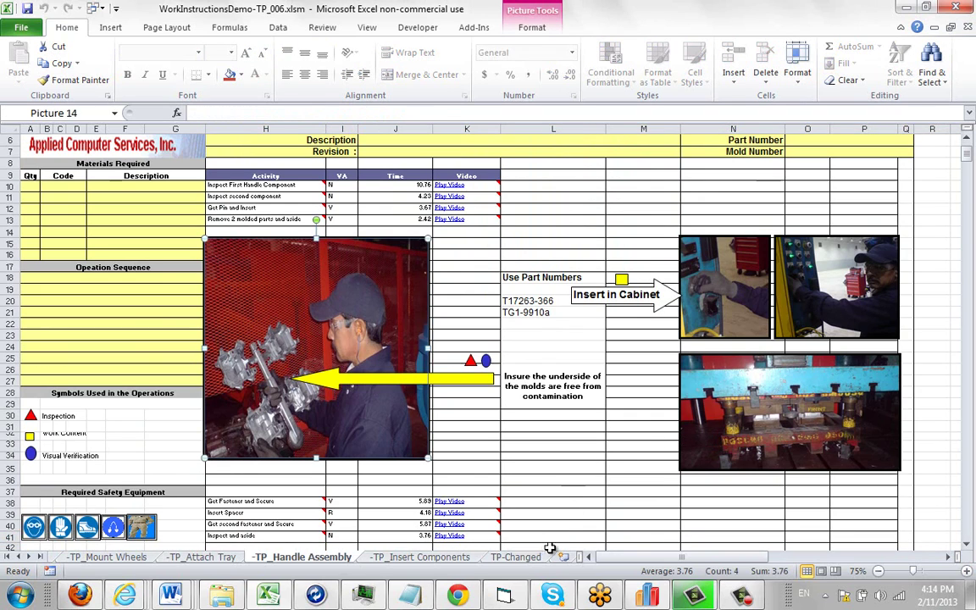
{"action": "left_click", "coordinate": [516, 557]}
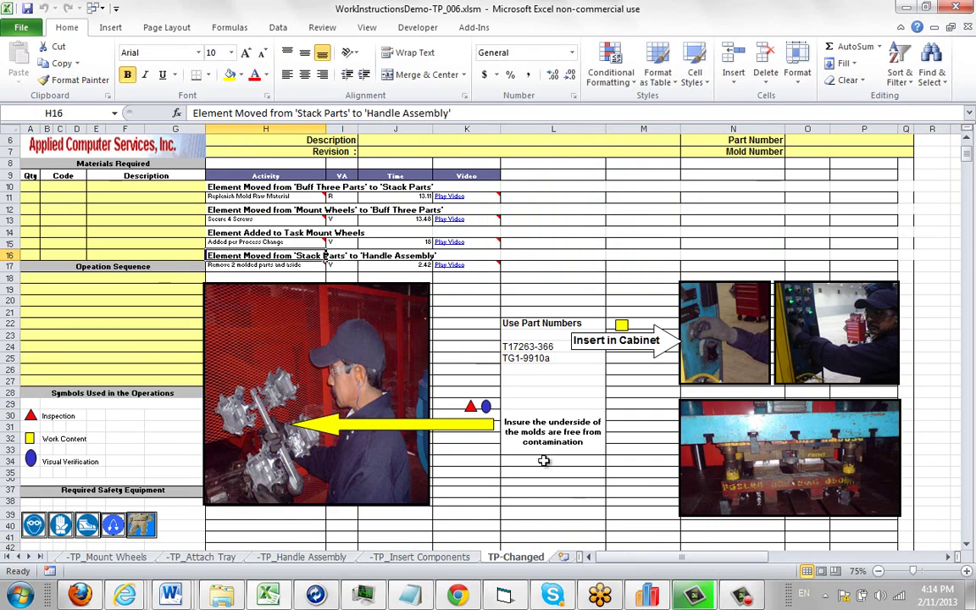
{"action": "left_click", "coordinate": [248, 232]}
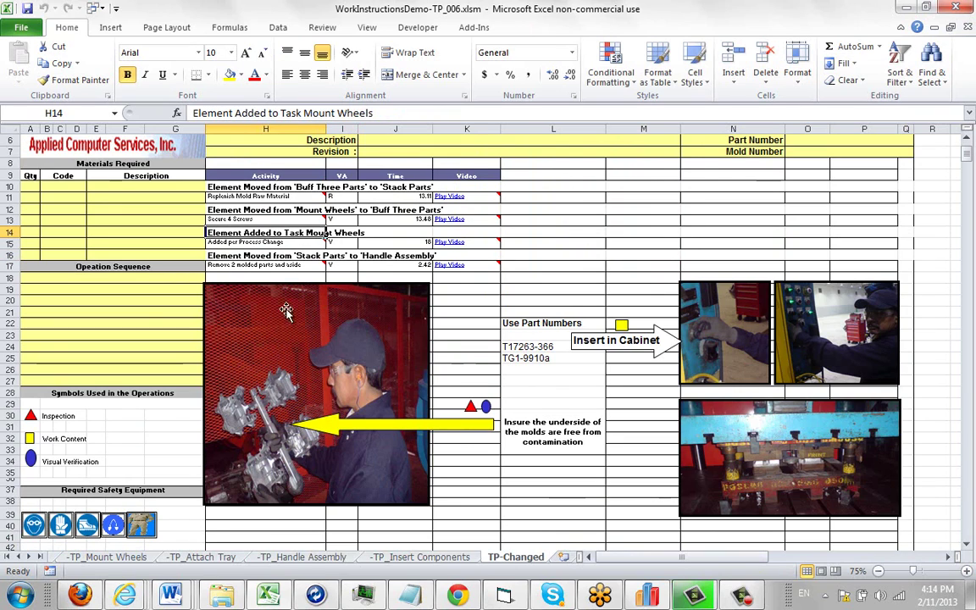
{"action": "left_click", "coordinate": [246, 242]}
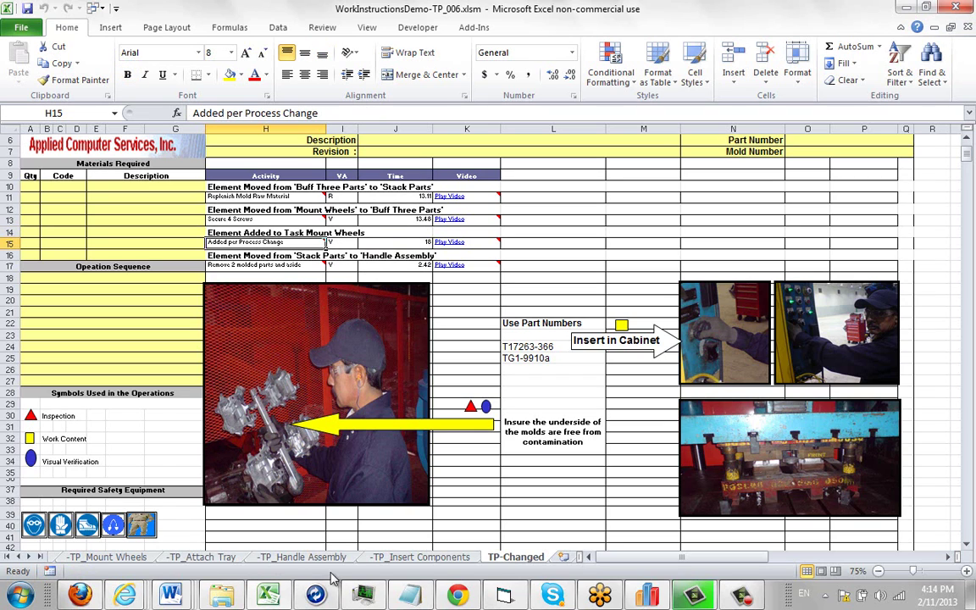
{"action": "left_click", "coordinate": [100, 559]}
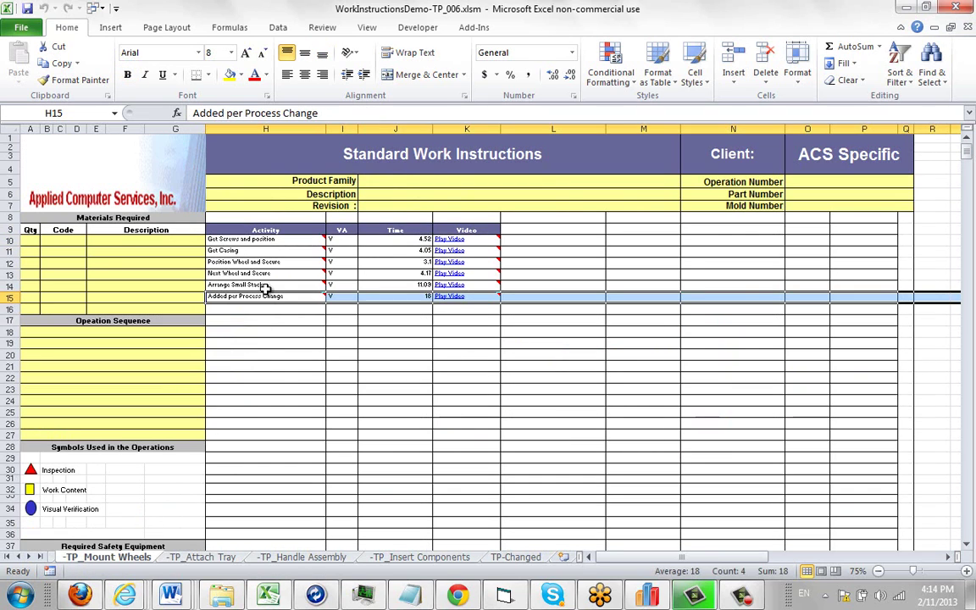
{"action": "mouse_move", "coordinate": [282, 298]}
{"action": "left_click", "coordinate": [516, 558]}
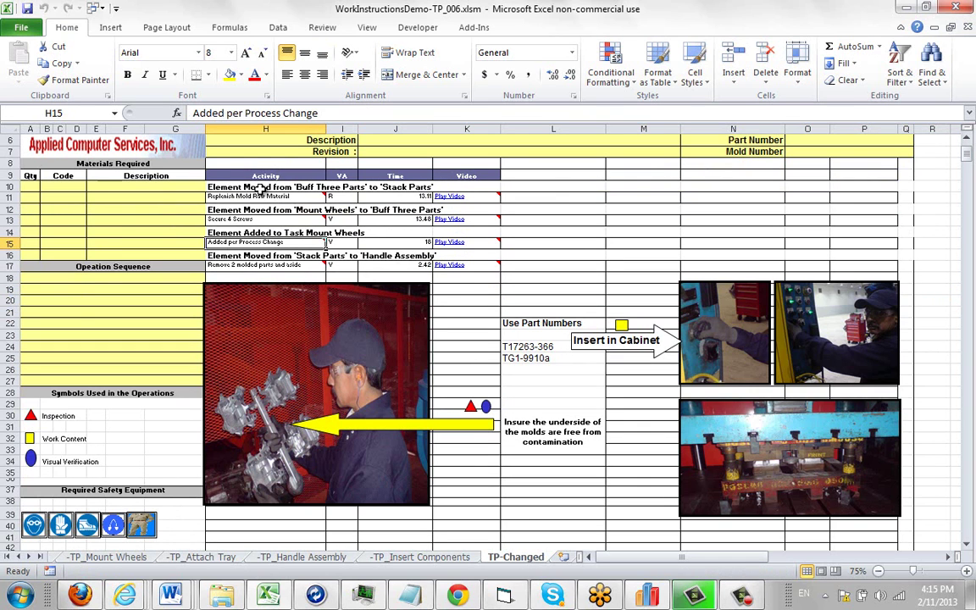
{"action": "left_click", "coordinate": [247, 186]}
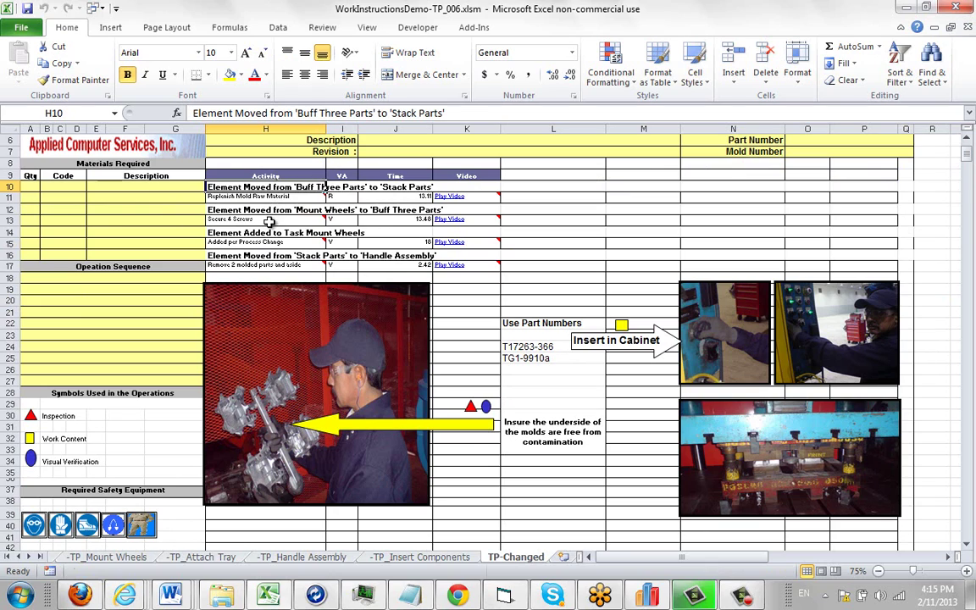